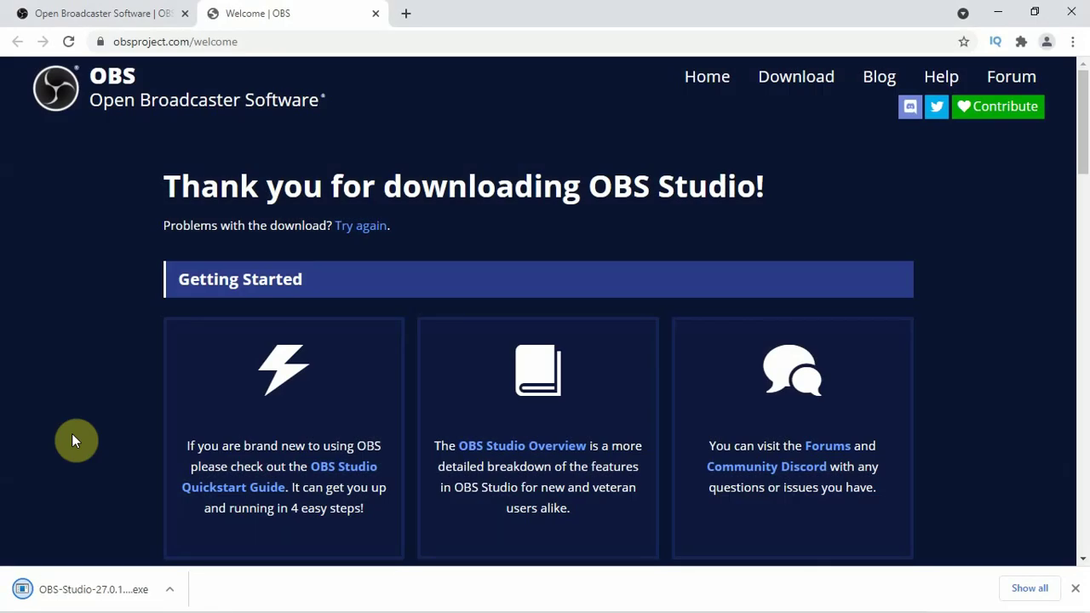
Minimize the browser and run the downloaded OBS-Studio-27.0.1-Full-Installer-x64.exe from the desktop
{"action": "left_click", "coordinate": [94, 589]}
{"action": "left_click", "coordinate": [997, 11]}
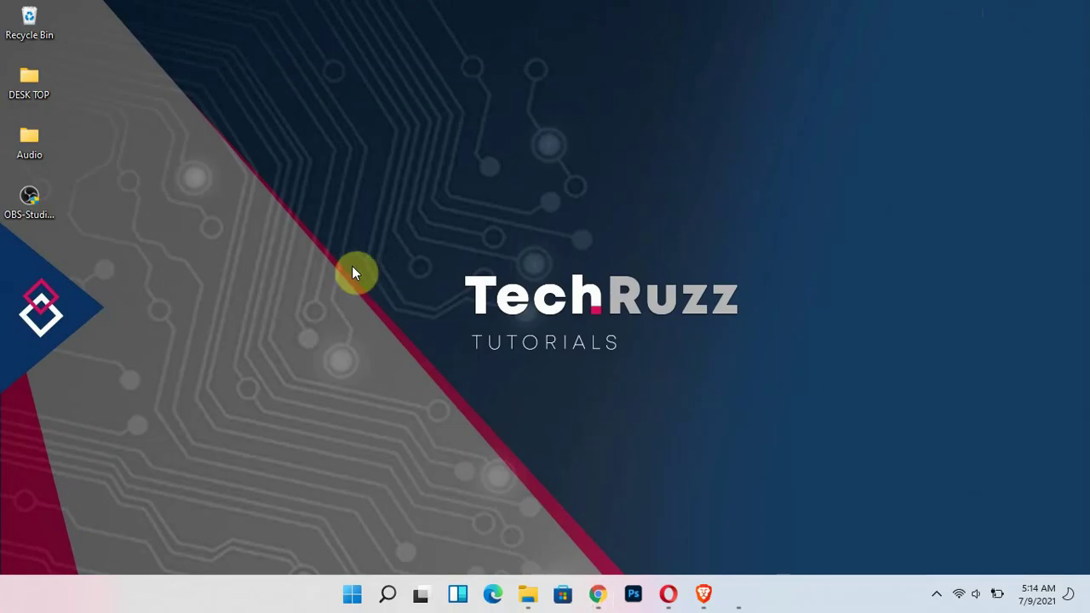
{"action": "double_click", "coordinate": [39, 207]}
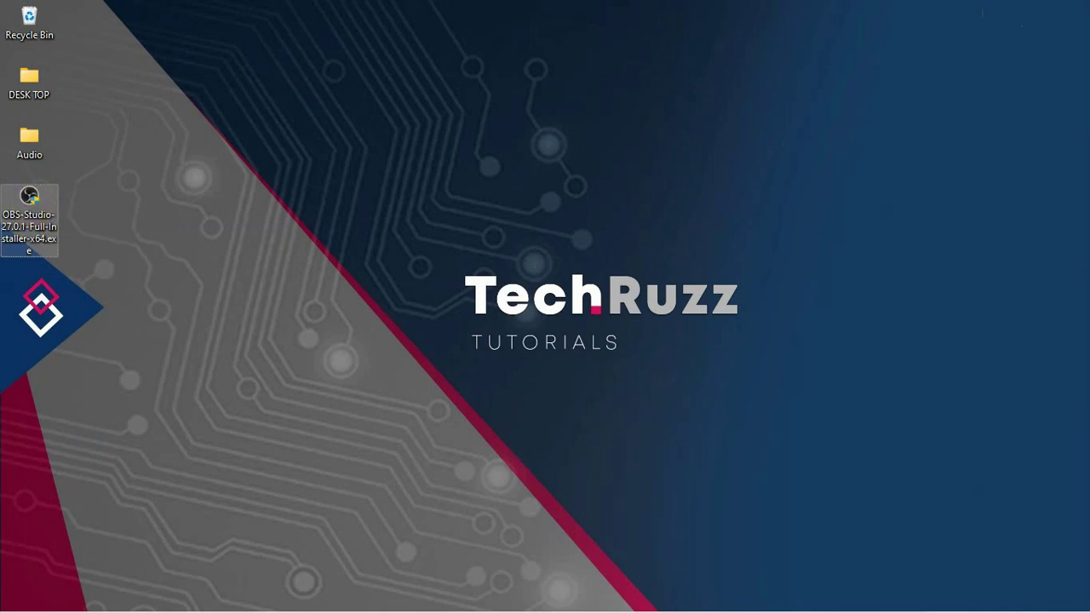
{"action": "left_click", "coordinate": [452, 426]}
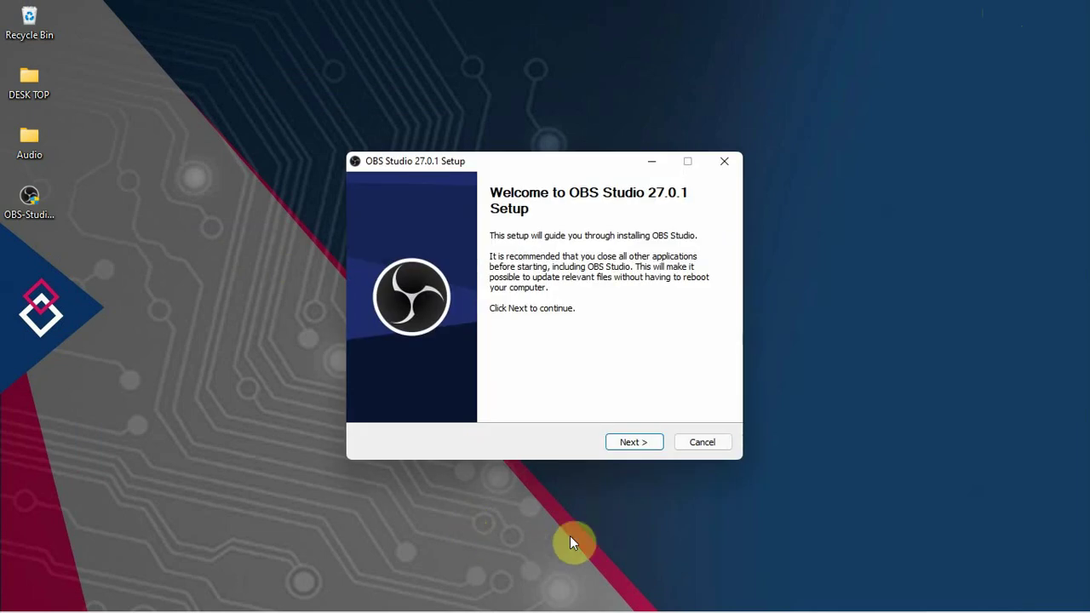
Install OBS Studio 27.0.1 into C:\Program Files\obs-studio and finish the setup with Launch OBS Studio 27.0.1 enabled
{"action": "left_click", "coordinate": [623, 443]}
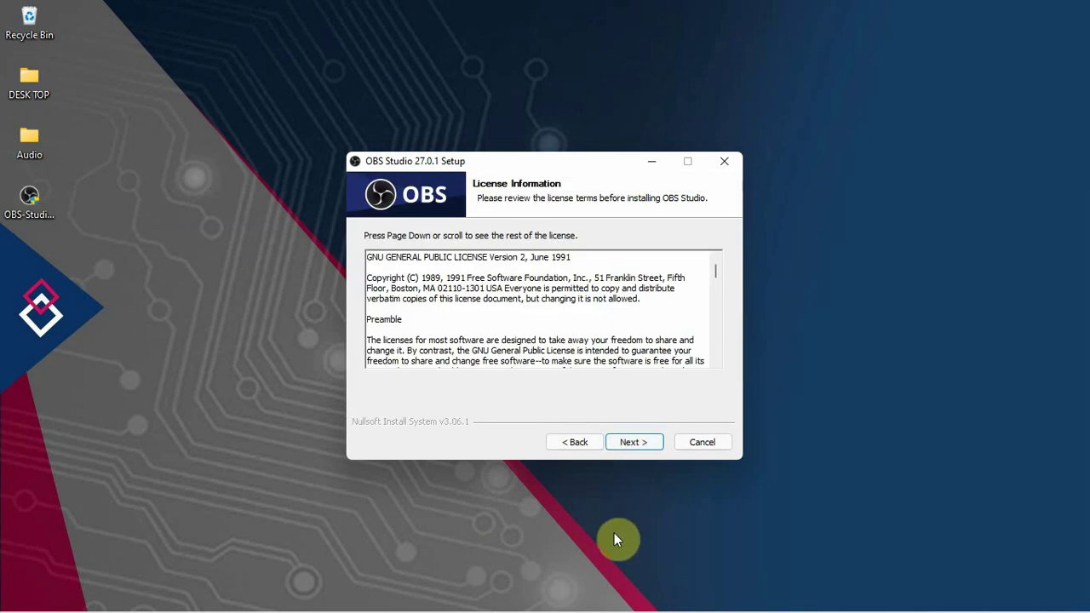
{"action": "left_click", "coordinate": [635, 443]}
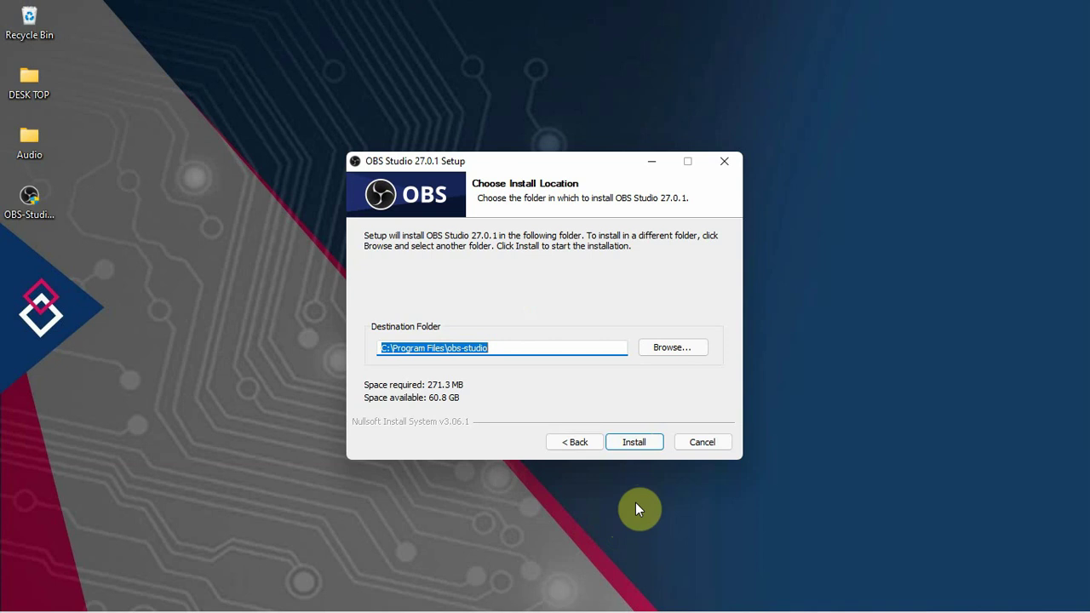
{"action": "left_click", "coordinate": [637, 445]}
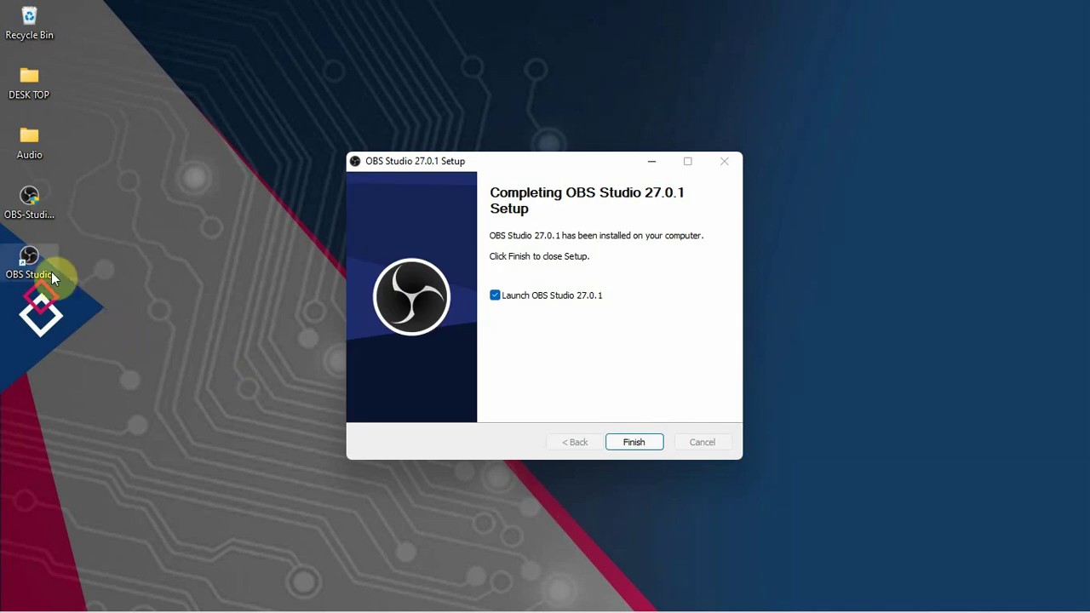
{"action": "left_click", "coordinate": [633, 443]}
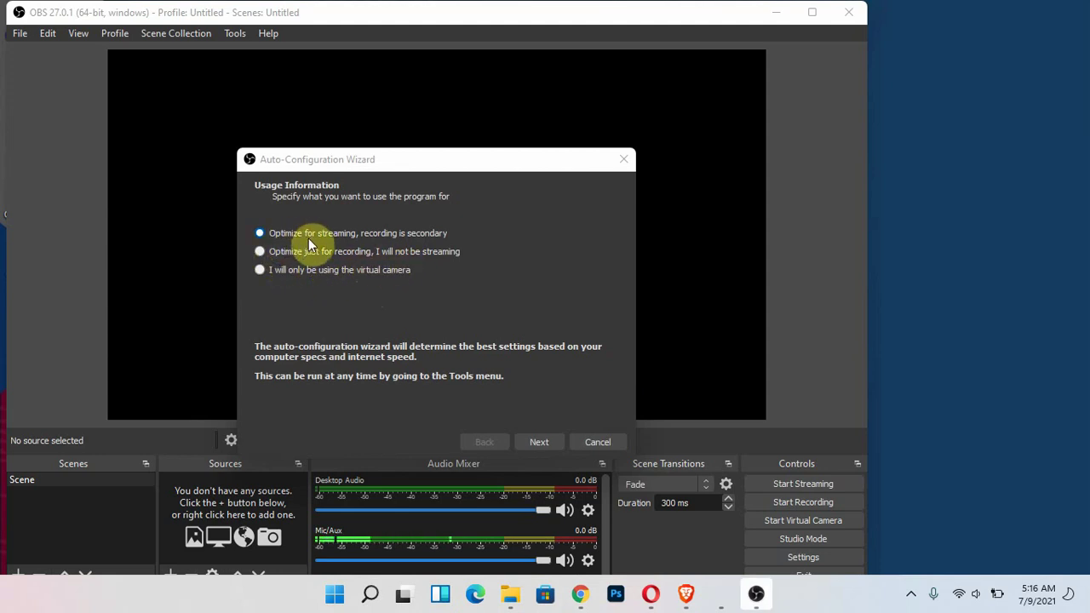
Auto-configure OBS just for recording with the default video settings, apply the suggested settings and maximize the main window
{"action": "left_click", "coordinate": [264, 253]}
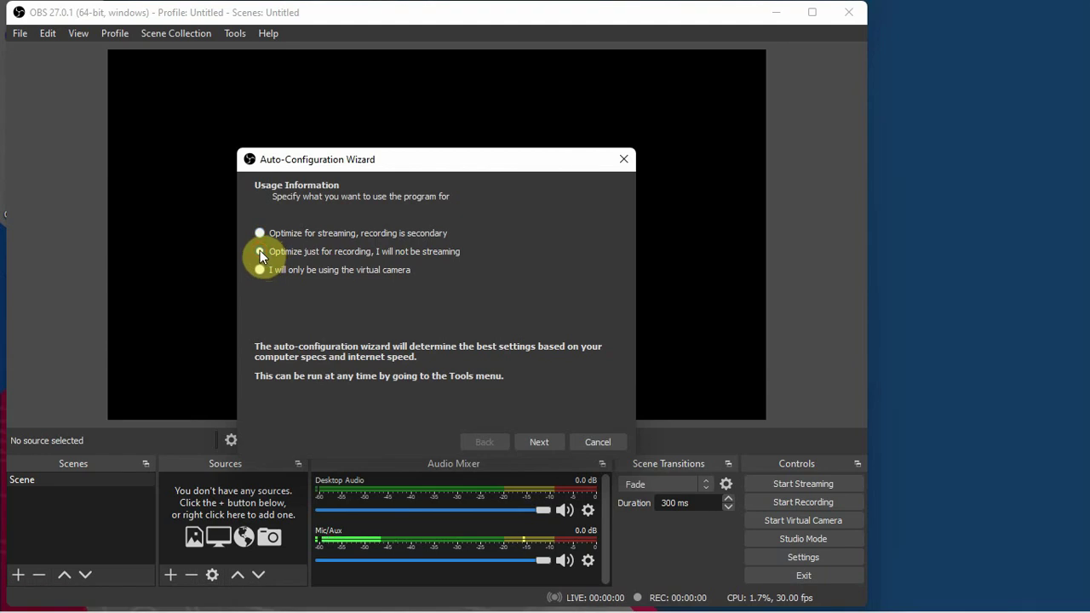
{"action": "left_click", "coordinate": [540, 444]}
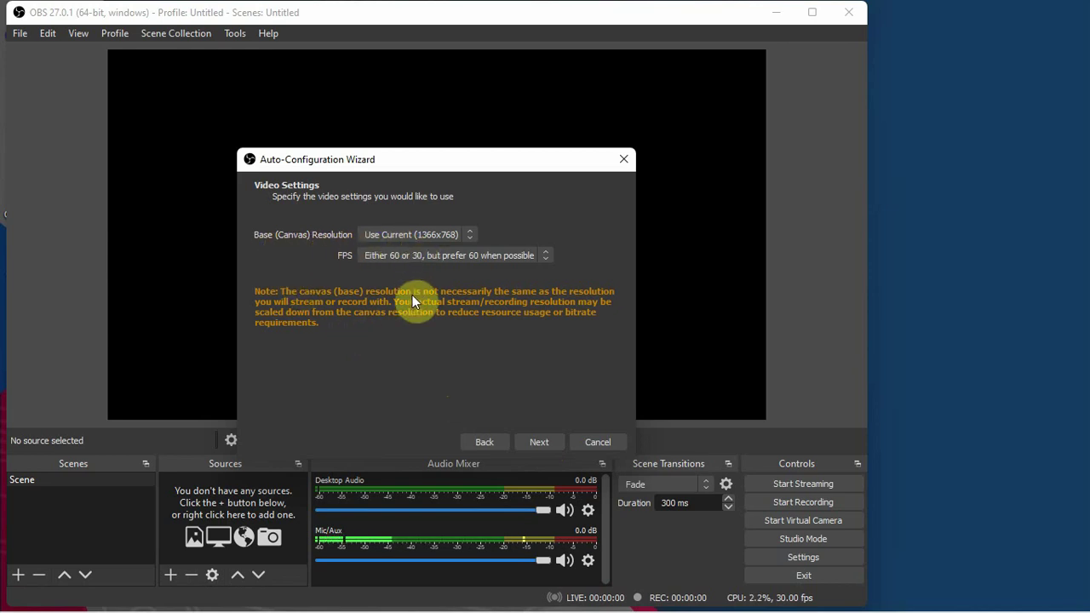
{"action": "left_click", "coordinate": [524, 443]}
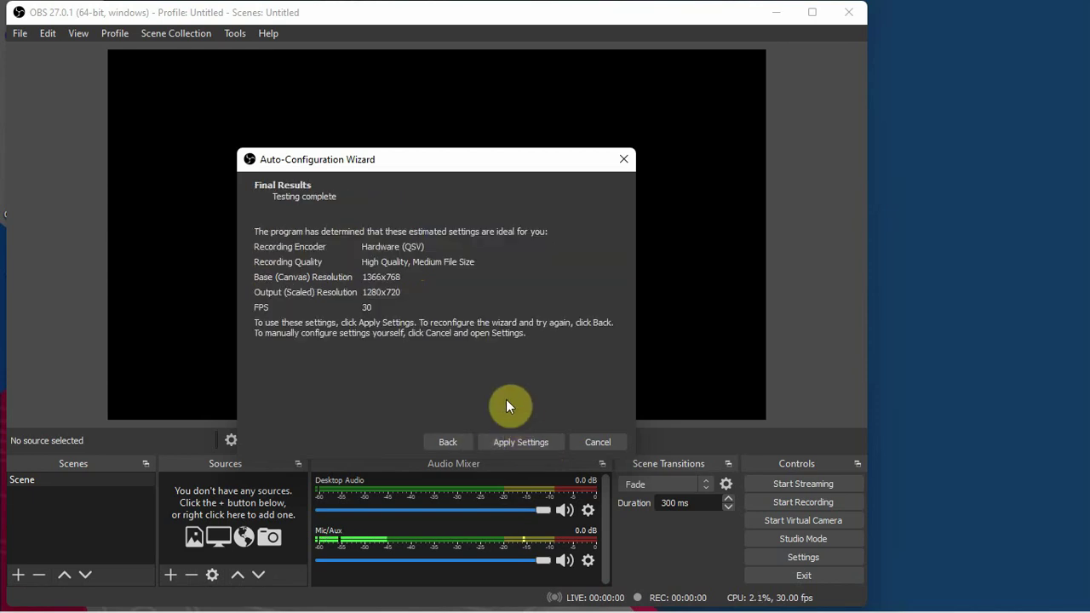
{"action": "left_click", "coordinate": [521, 442]}
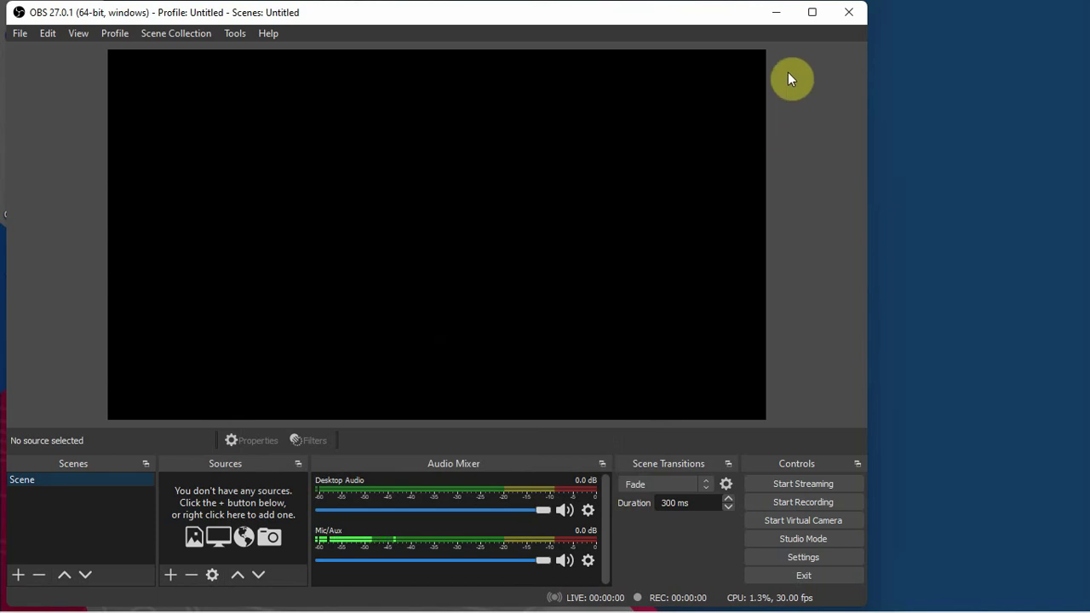
{"action": "left_click", "coordinate": [812, 12]}
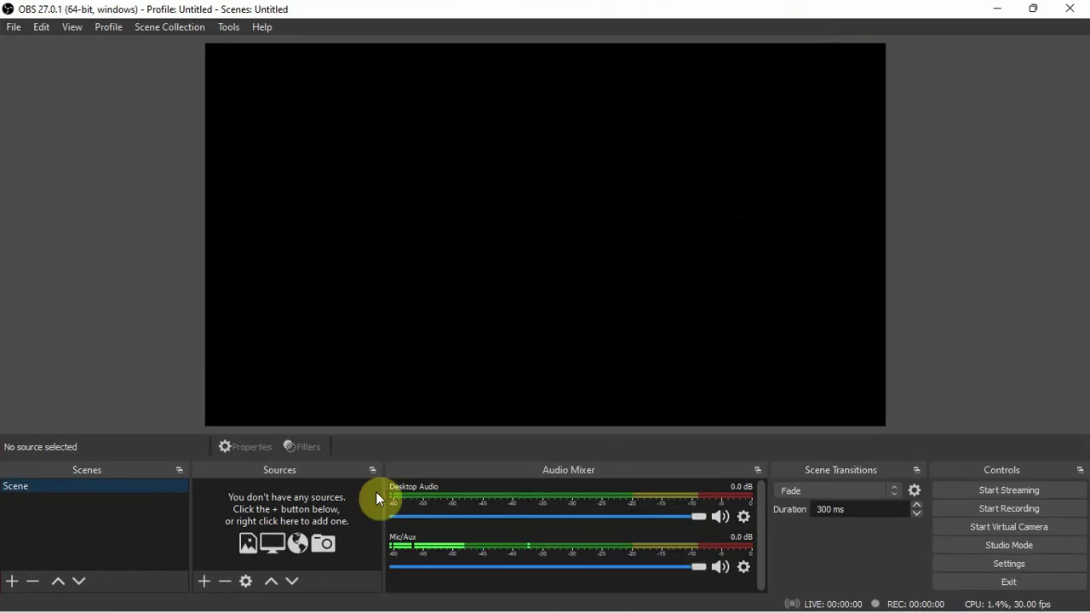
Add a new Display Capture source with the Automatic capture method, Display 1 (Primary Monitor) and cursor capture enabled
{"action": "left_click", "coordinate": [205, 583]}
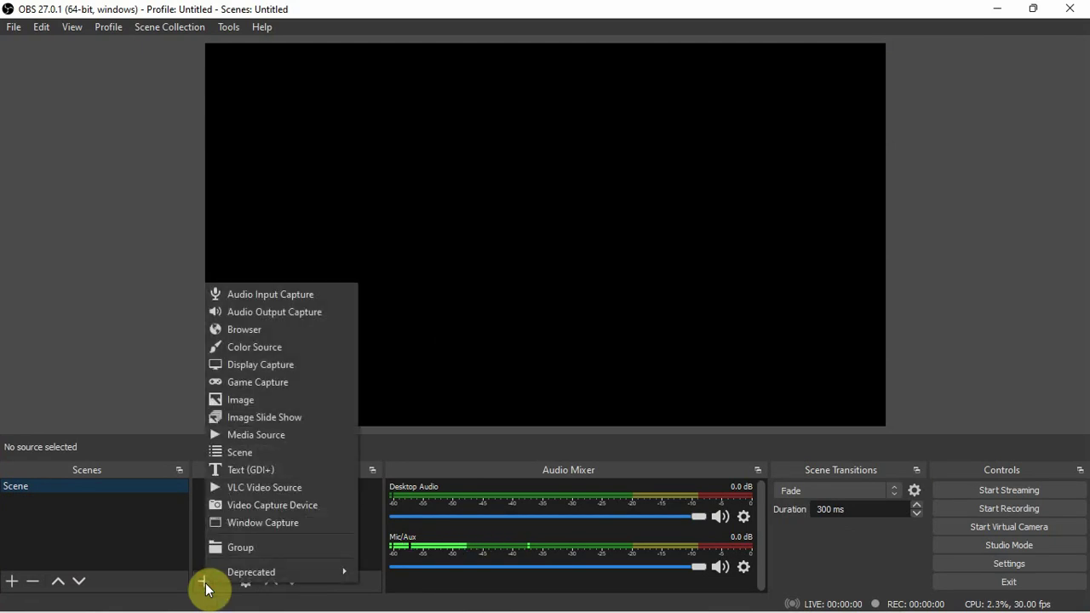
{"action": "left_click", "coordinate": [285, 364]}
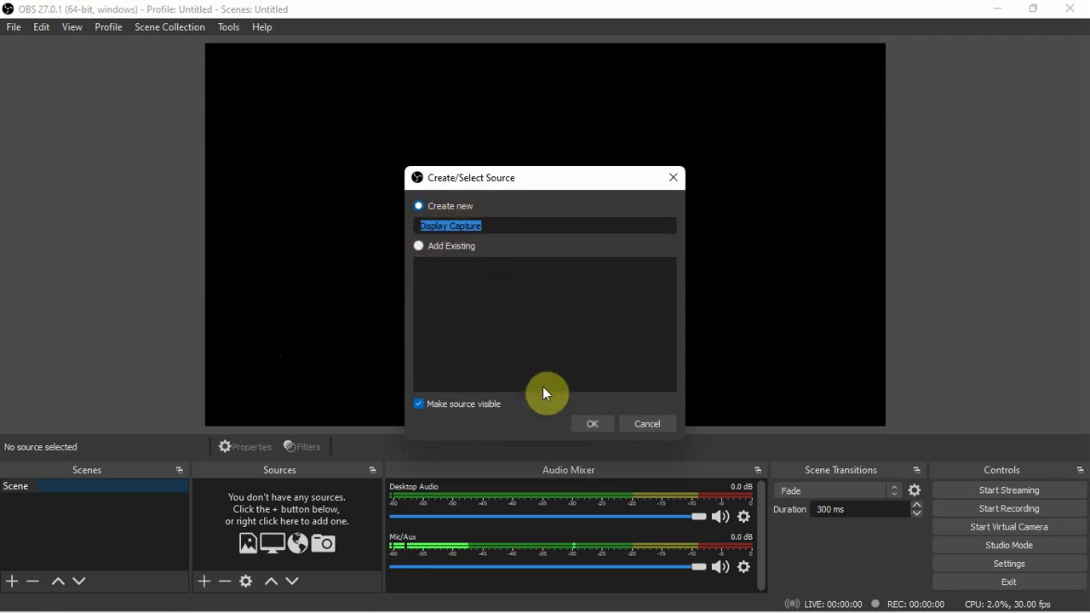
{"action": "left_click", "coordinate": [594, 426]}
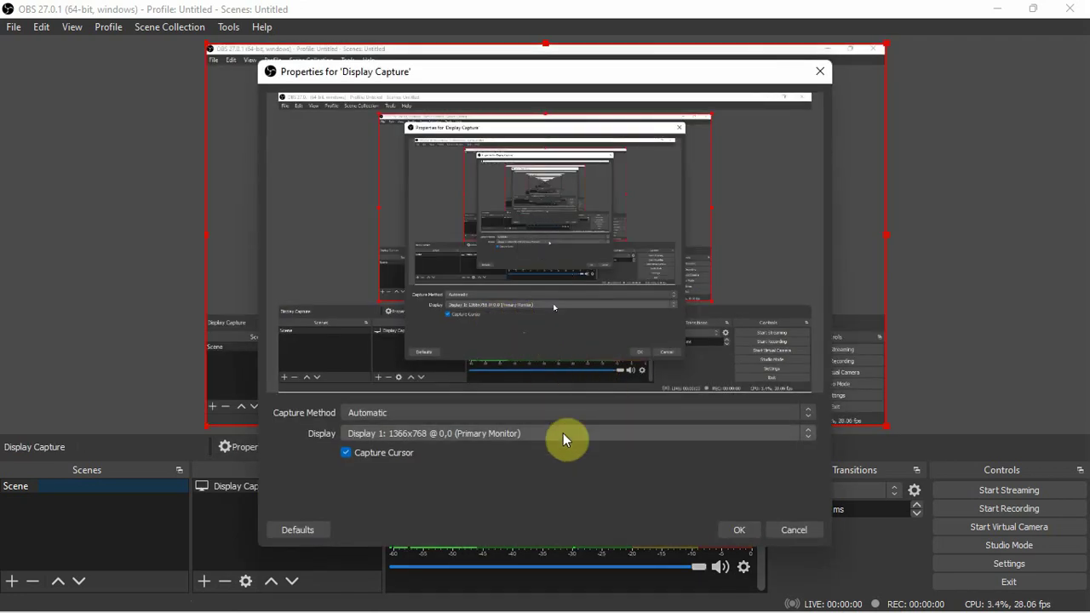
{"action": "left_click", "coordinate": [506, 416]}
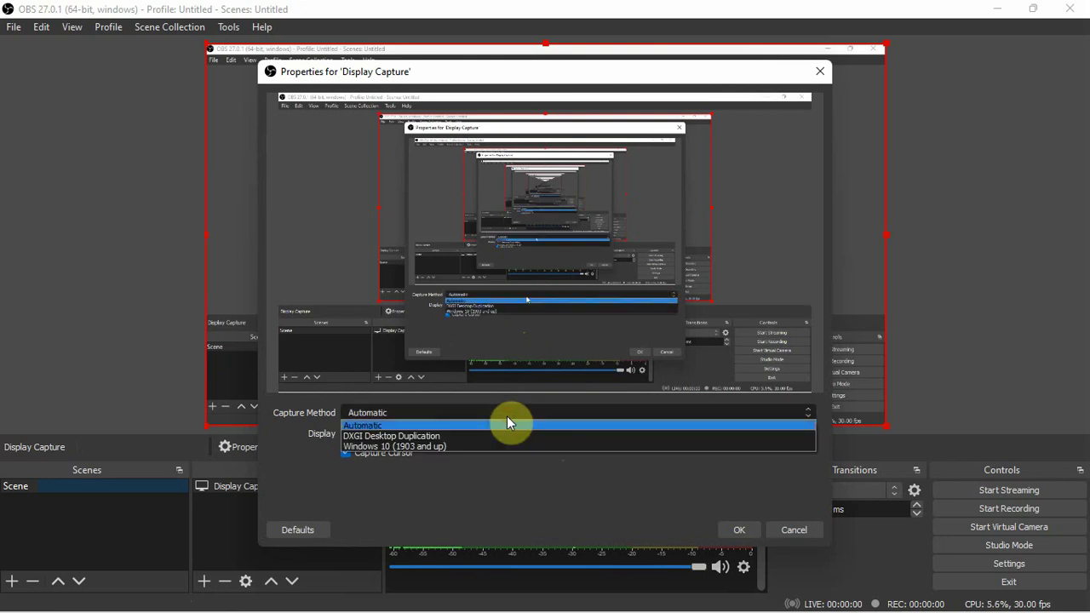
{"action": "left_click", "coordinate": [508, 421]}
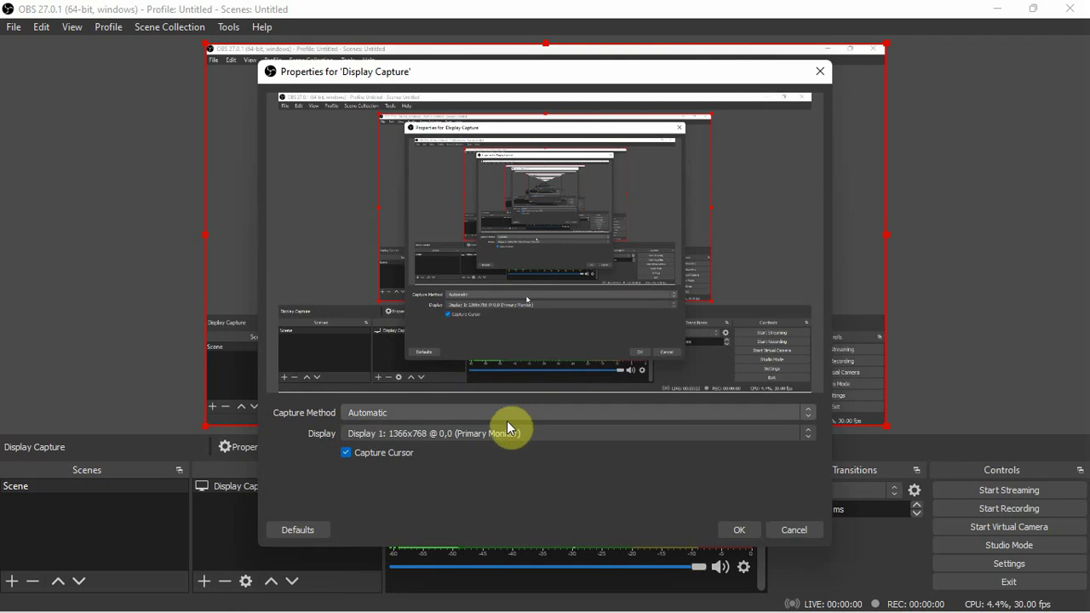
{"action": "left_click", "coordinate": [537, 432]}
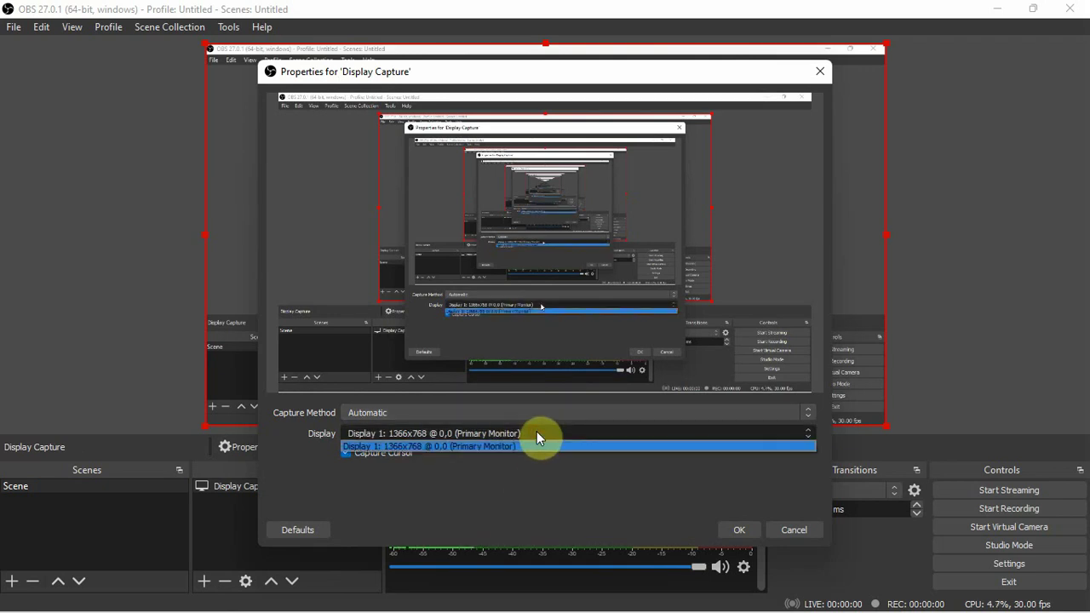
{"action": "left_click", "coordinate": [537, 433]}
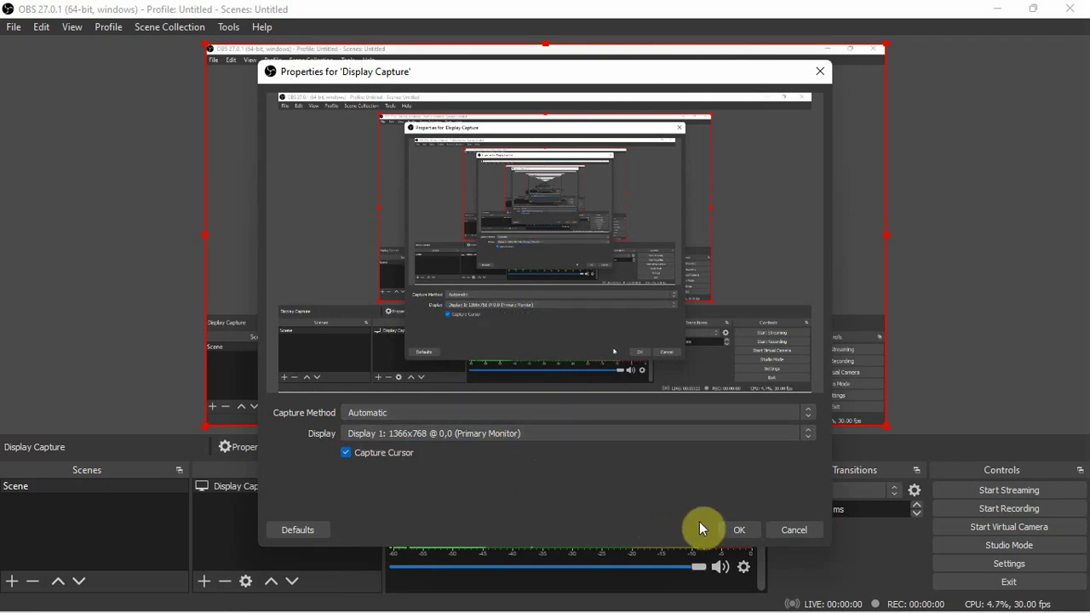
{"action": "left_click", "coordinate": [740, 530]}
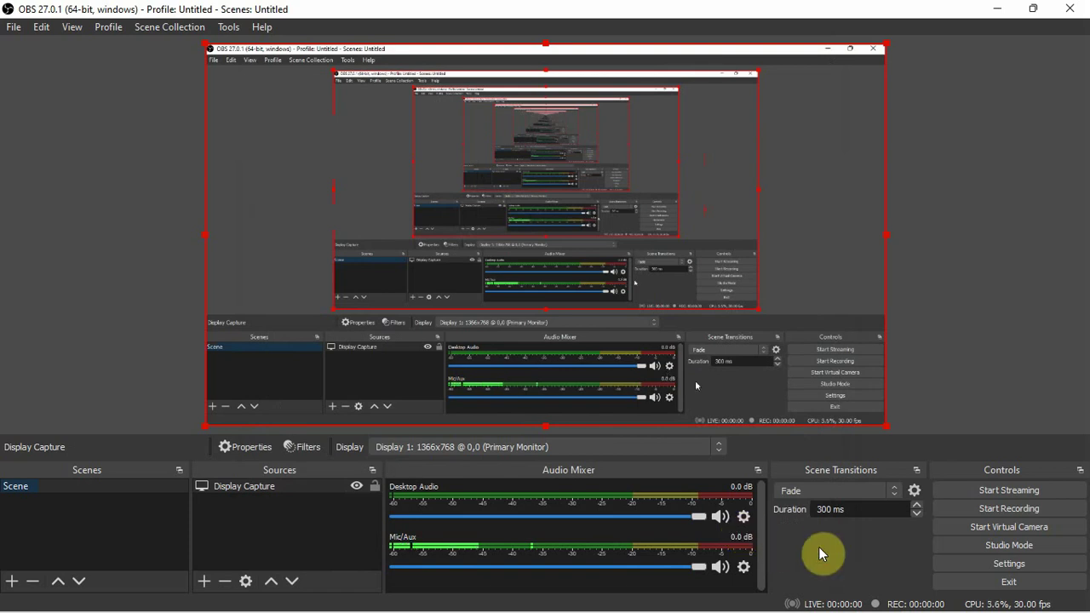
In the output settings, keep Software (x264) as the streaming encoder and set the recording path to the Desktop folder
{"action": "left_click", "coordinate": [987, 563]}
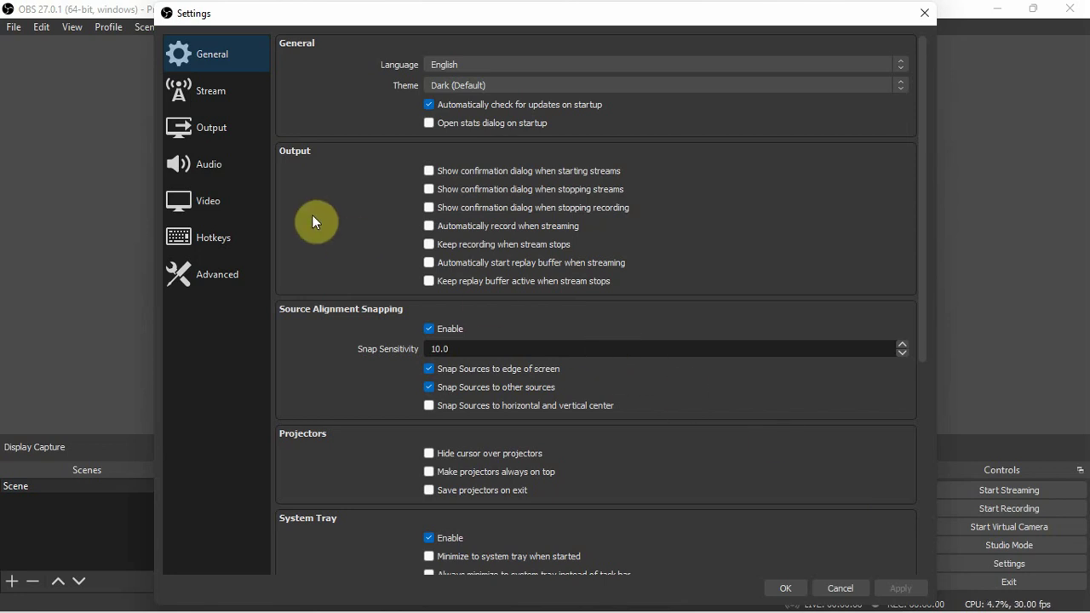
{"action": "left_click", "coordinate": [217, 131]}
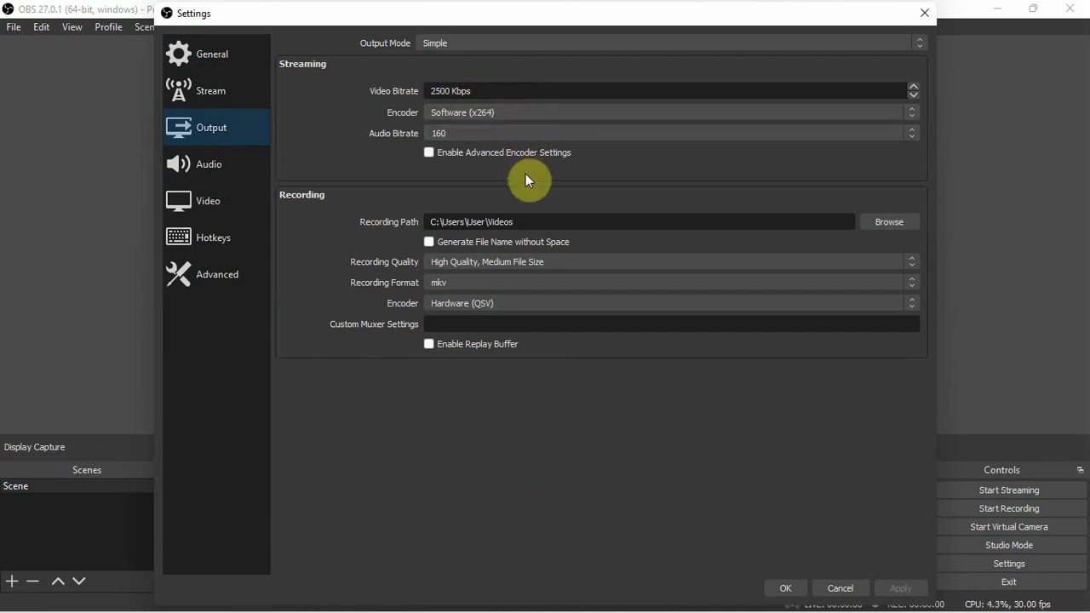
{"action": "left_click", "coordinate": [537, 123]}
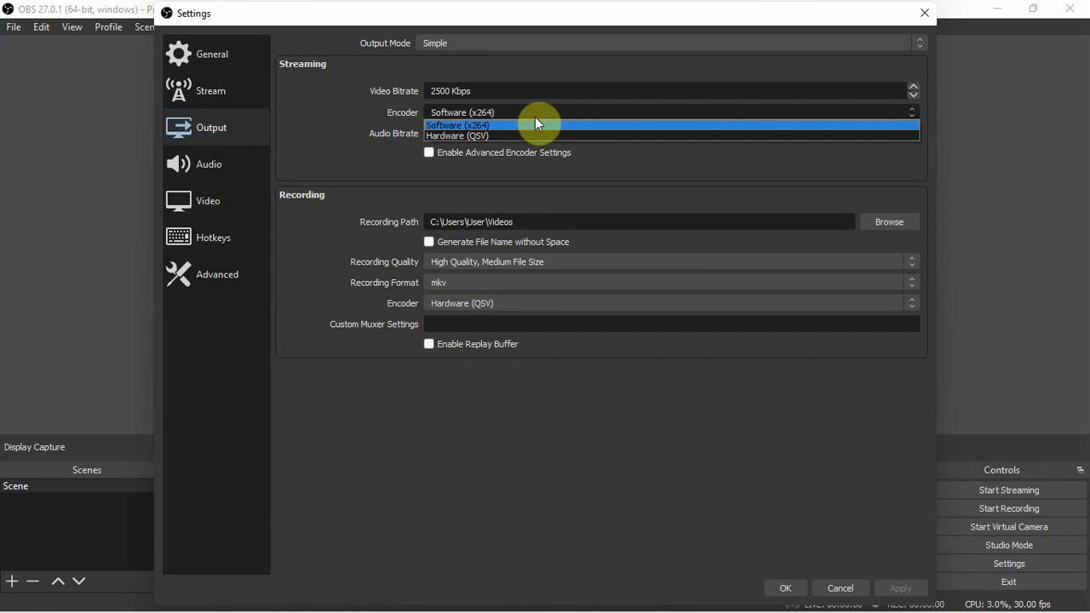
{"action": "left_click", "coordinate": [535, 124]}
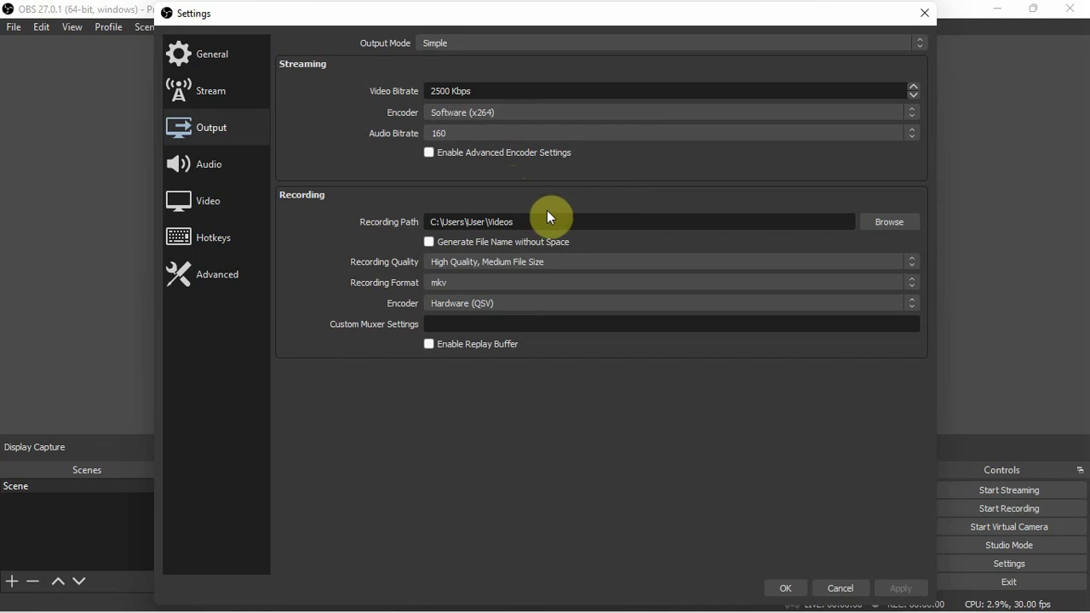
{"action": "left_click", "coordinate": [892, 222]}
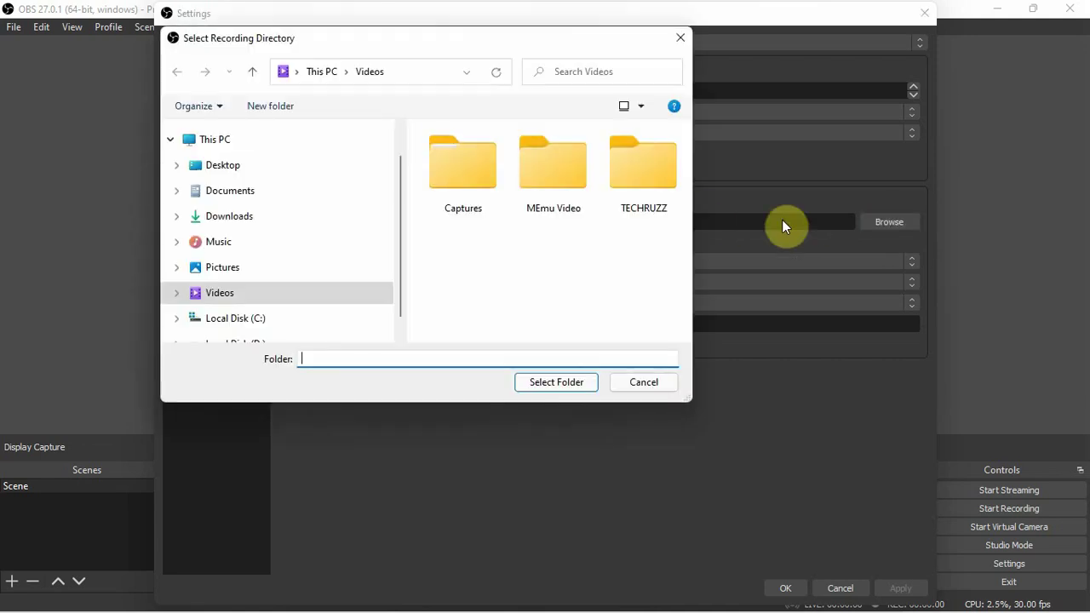
{"action": "left_click", "coordinate": [289, 190]}
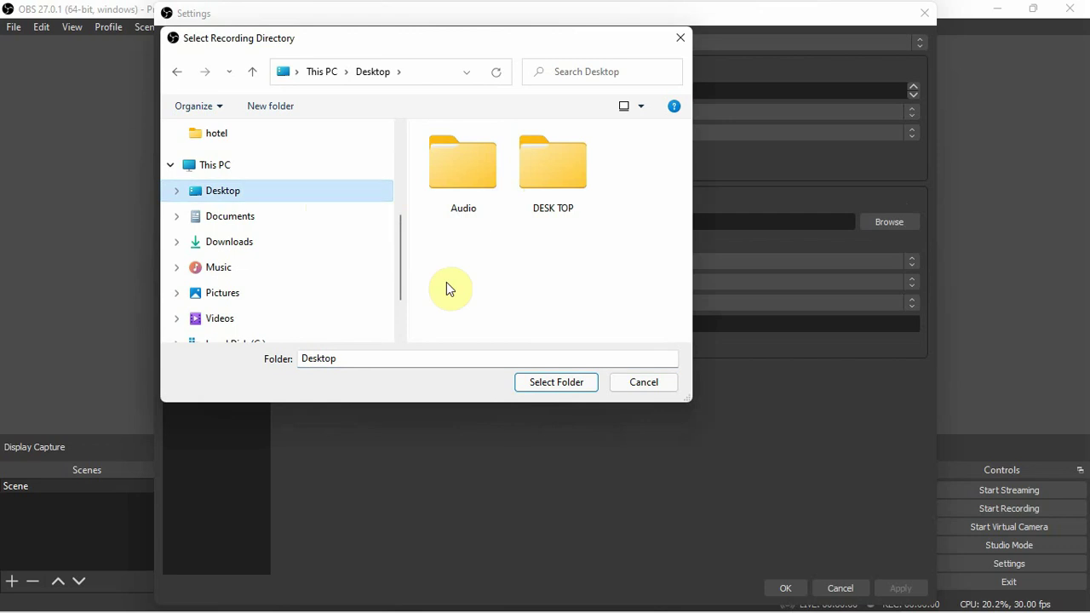
{"action": "left_click", "coordinate": [552, 385]}
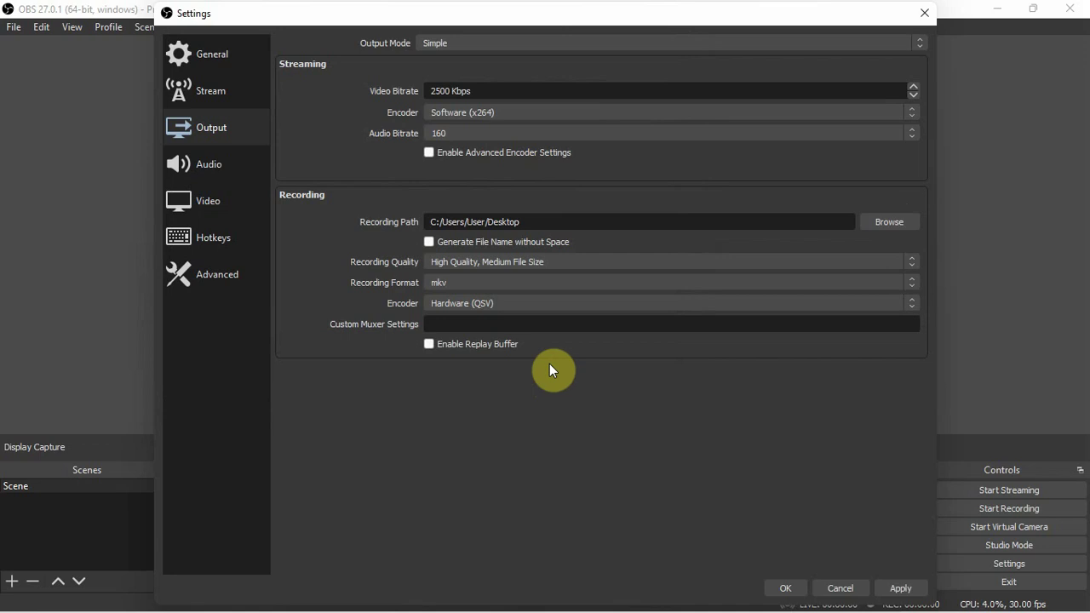
Set the recording format to mp4, apply the change and close the settings
{"action": "left_click", "coordinate": [542, 283]}
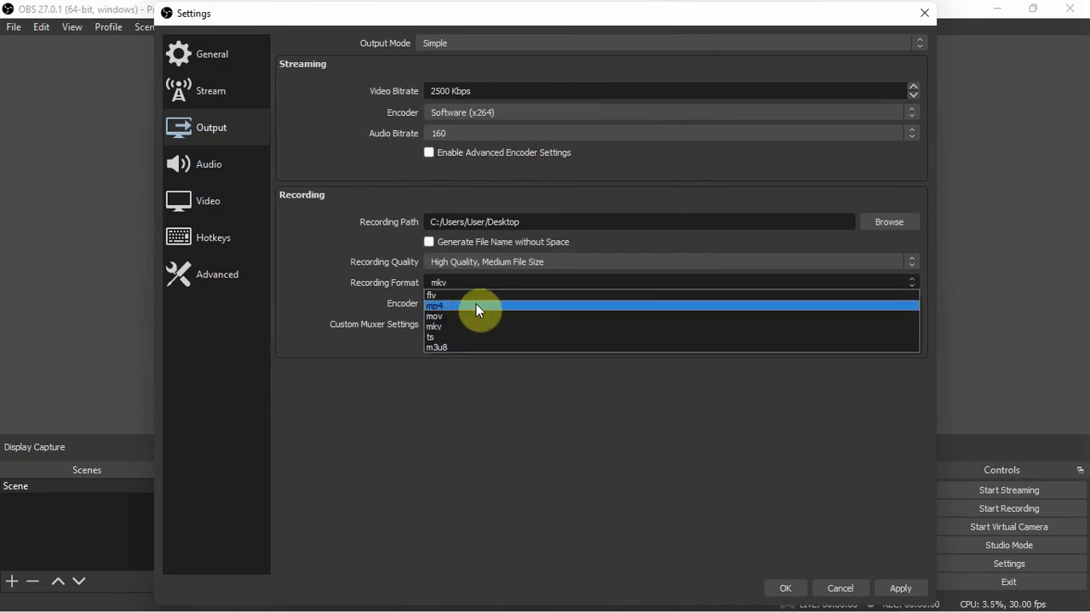
{"action": "left_click", "coordinate": [477, 306]}
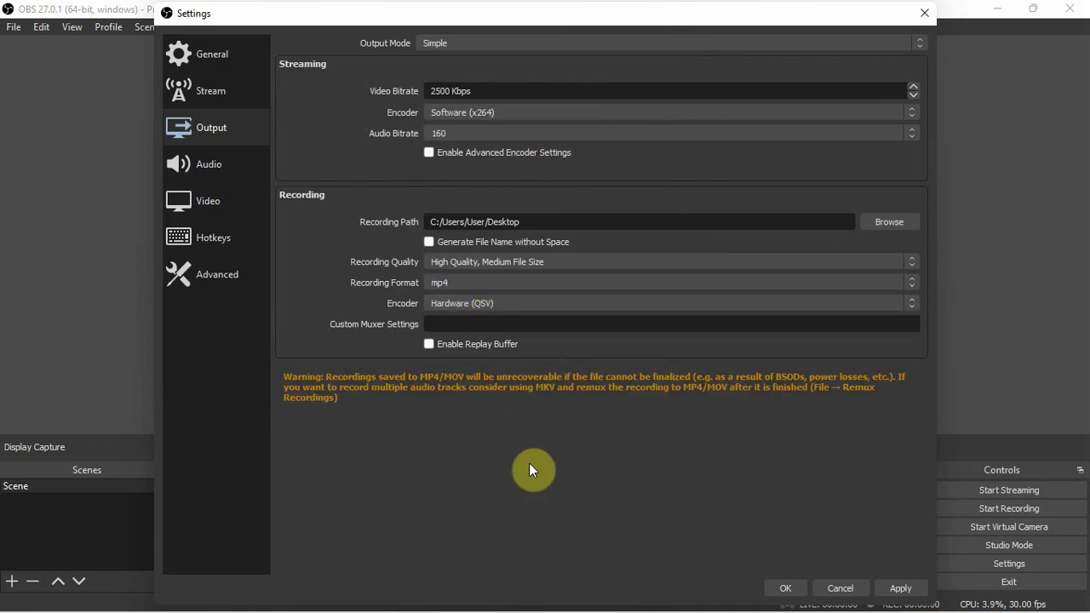
{"action": "left_click", "coordinate": [906, 574]}
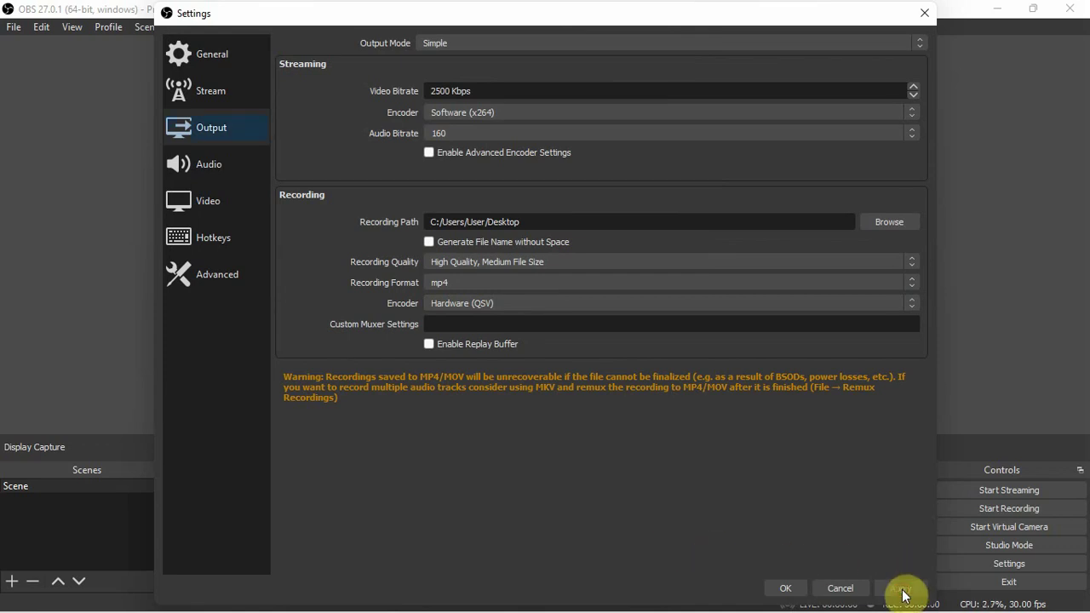
{"action": "left_click", "coordinate": [787, 588]}
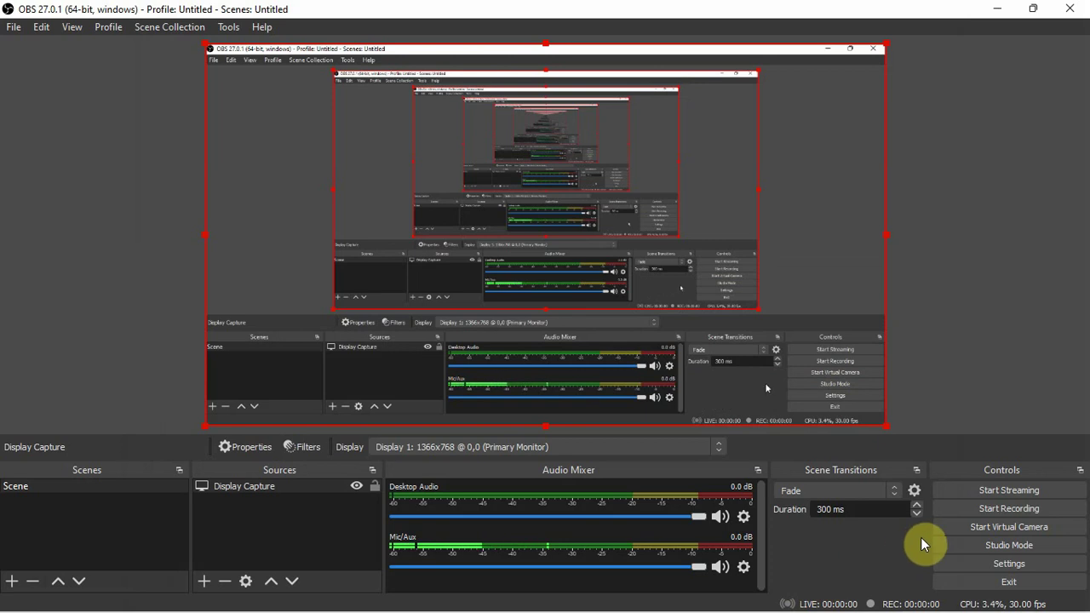
Start recording the screen, minimize OBS and launch PhotoScape from the pinned apps
{"action": "left_click", "coordinate": [1018, 508]}
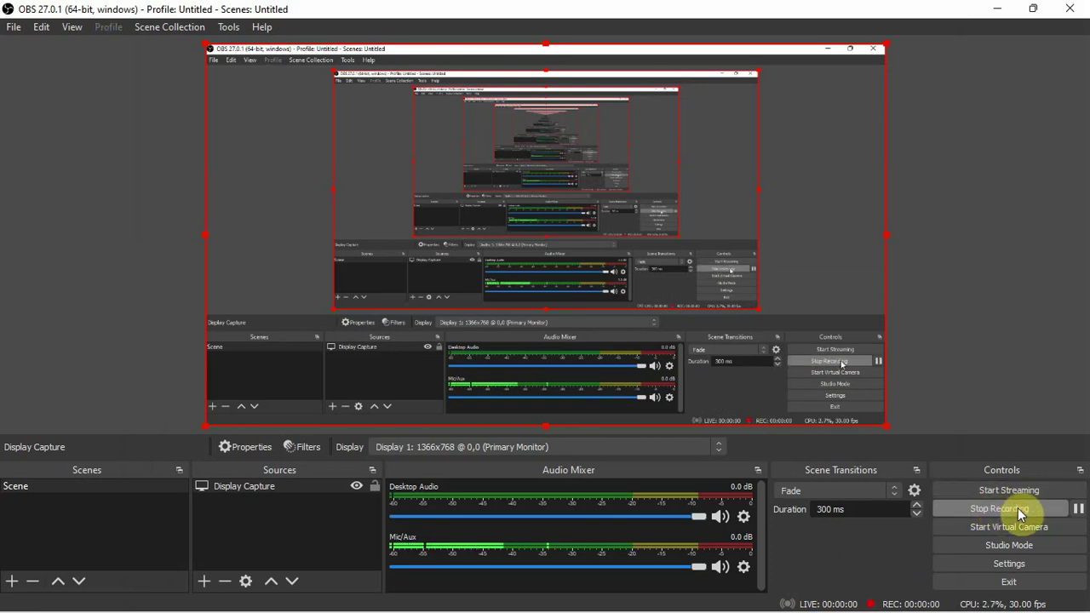
{"action": "left_click", "coordinate": [1000, 10]}
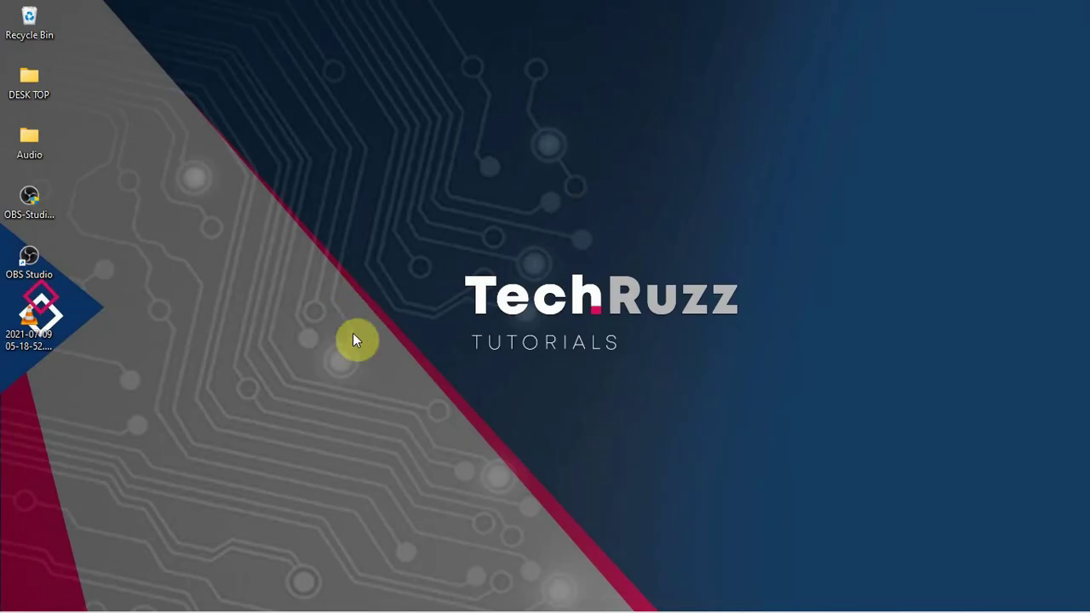
{"action": "mouse_move", "coordinate": [93, 606]}
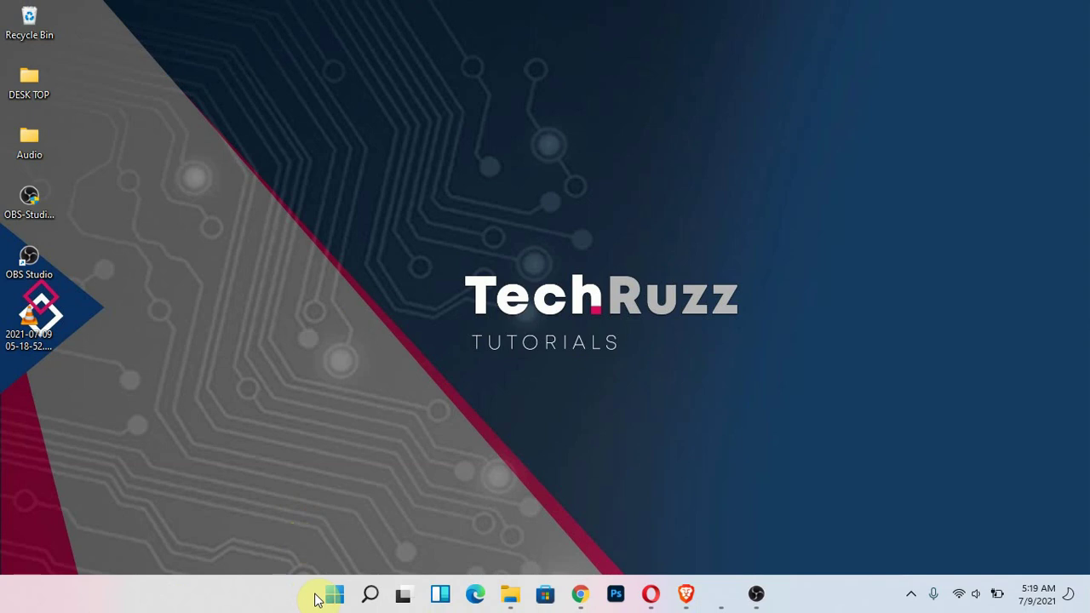
{"action": "left_click", "coordinate": [335, 594]}
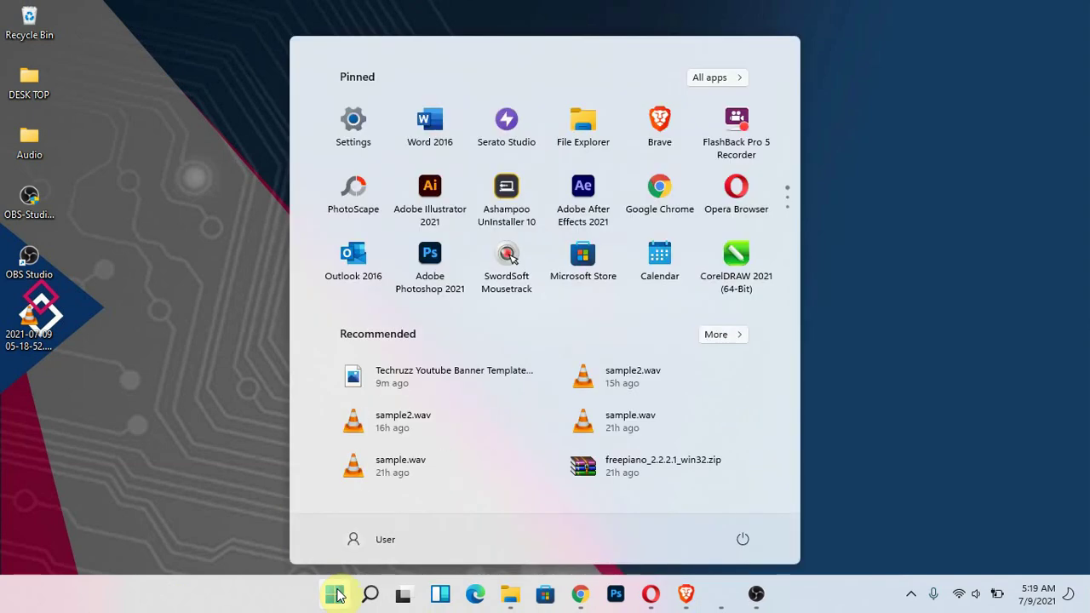
{"action": "left_click", "coordinate": [352, 197]}
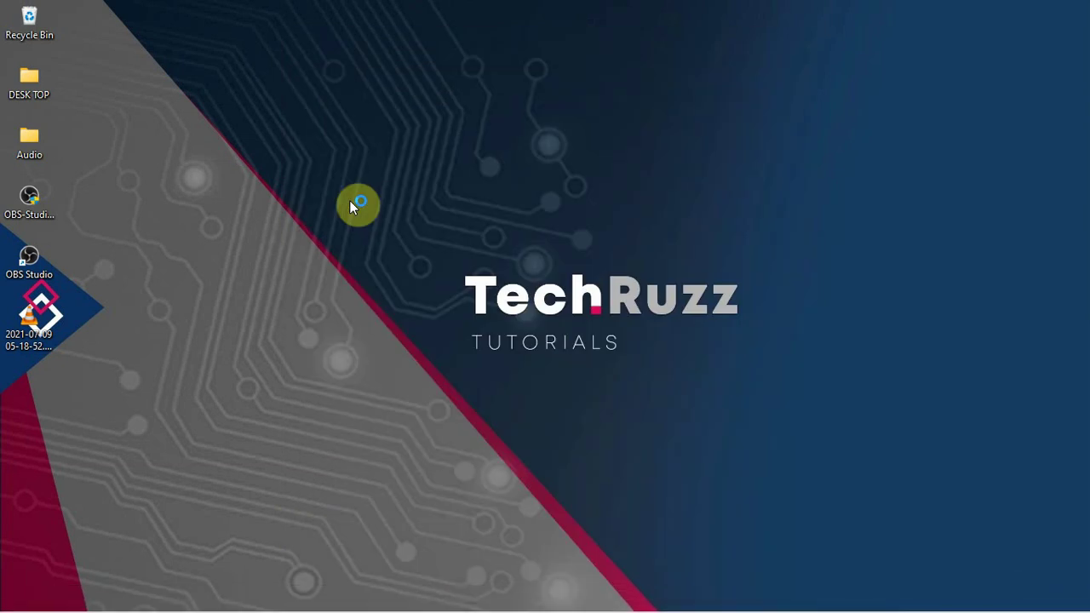